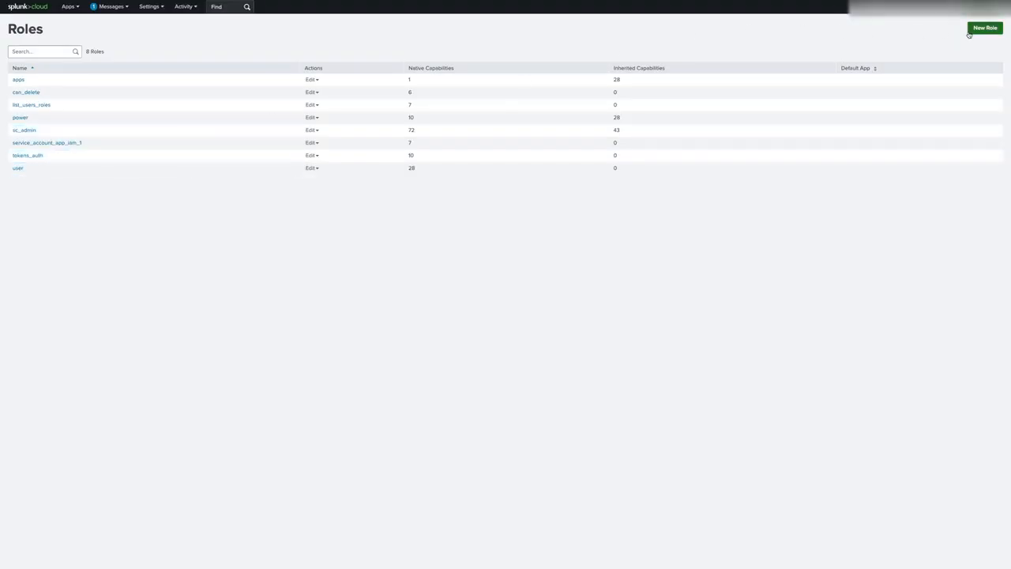
Start a new role named ServiceAccount_appd.
left_click(979, 30)
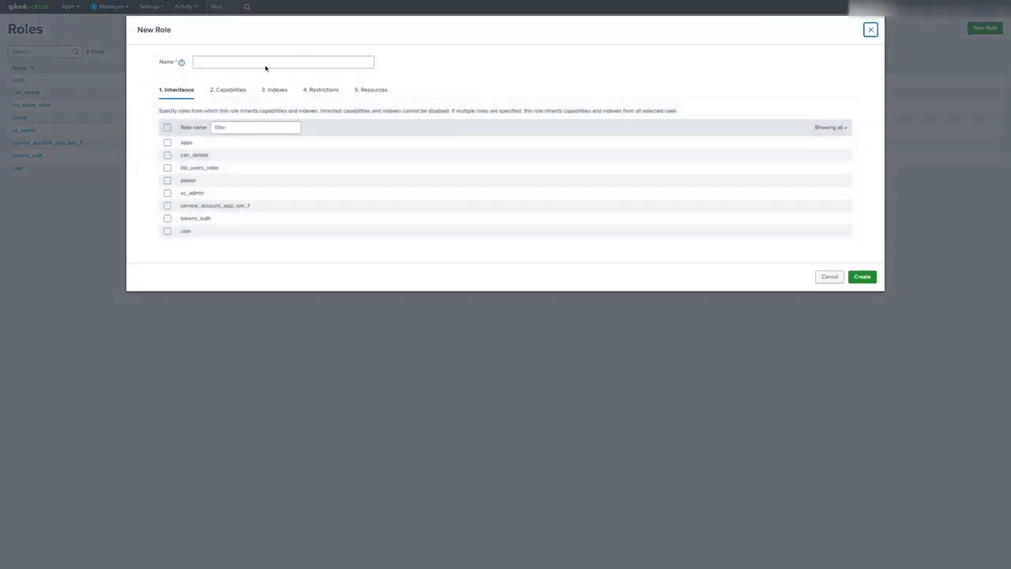
left_click(264, 63)
type("S")
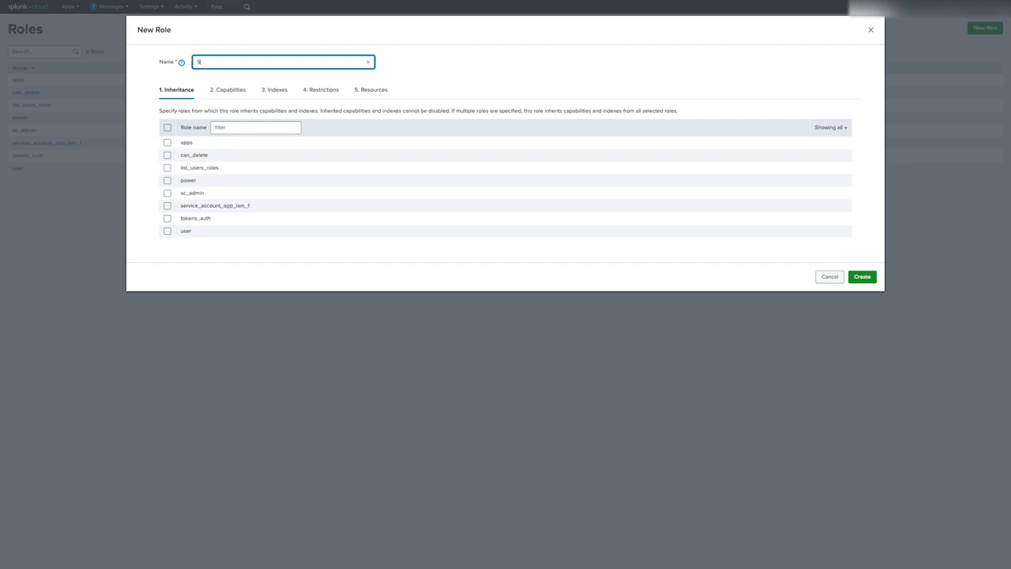
type("erviceAccount_appd")
Grant the role the edit_tokens_own and search capabilities.
left_click(219, 93)
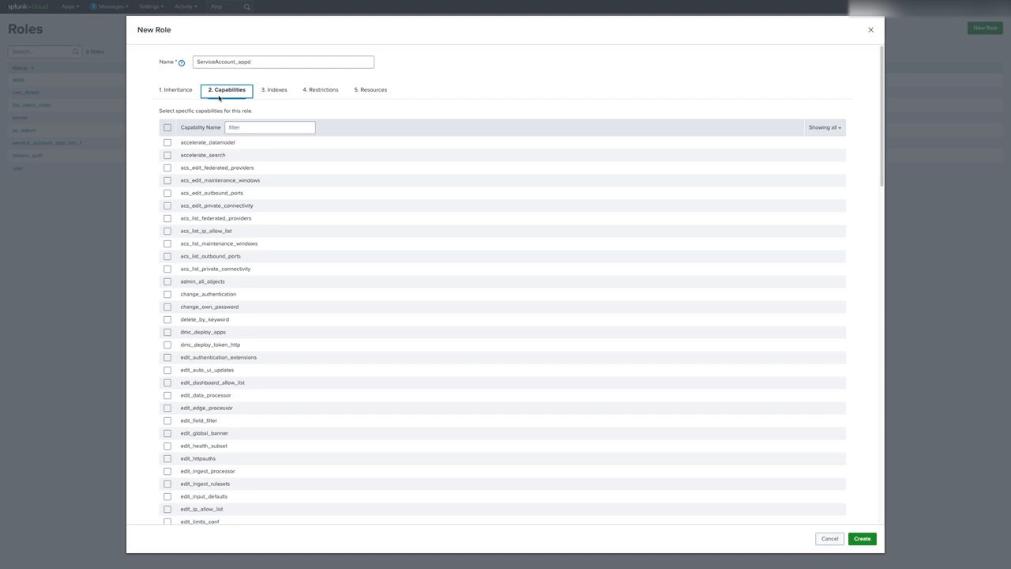
left_click(256, 126)
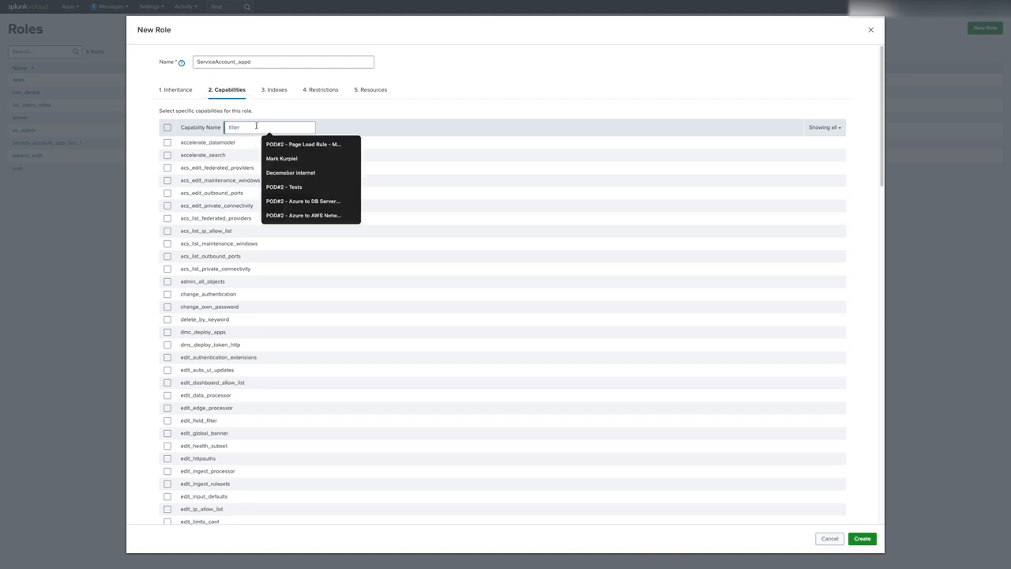
type("edit_")
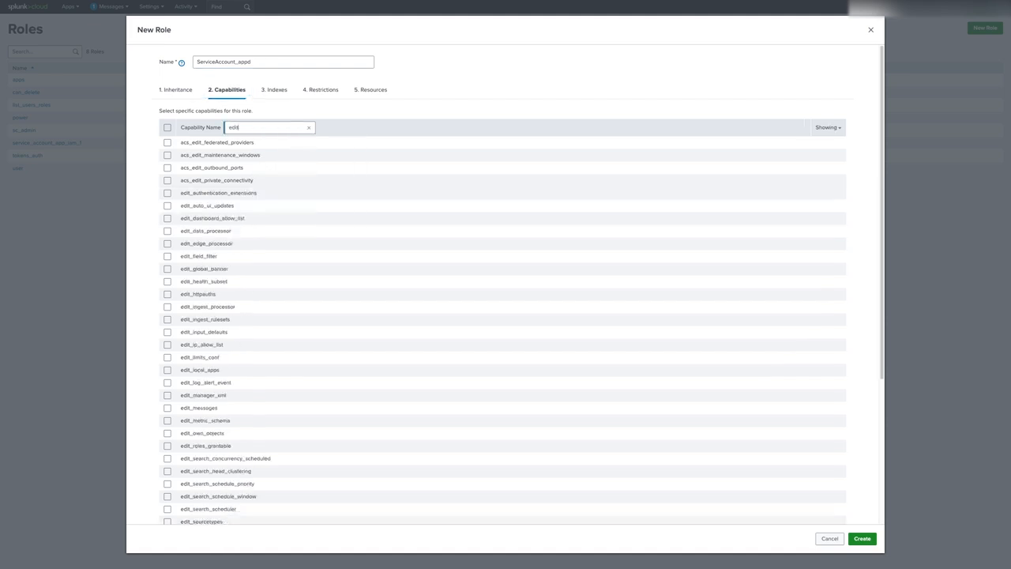
type("tee")
key("BackSpace")
key("BackSpace")
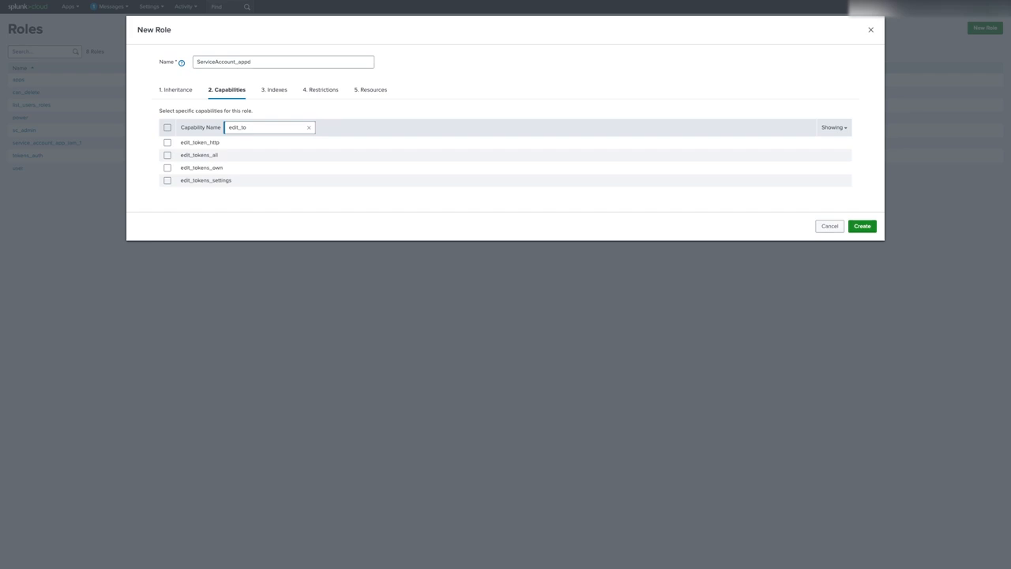
left_click(167, 167)
left_click_drag(255, 126, 203, 130)
type("se")
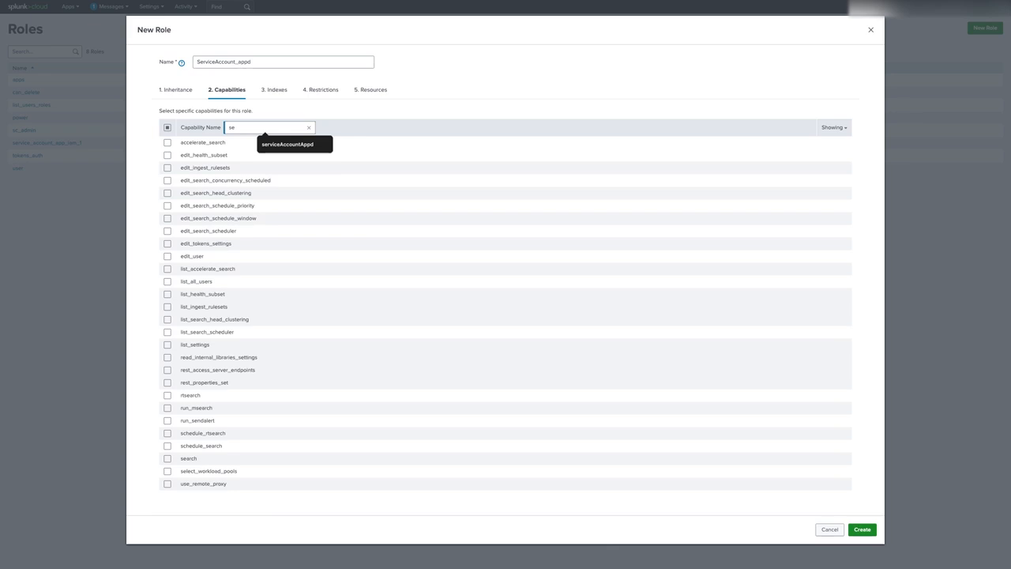
type("arc")
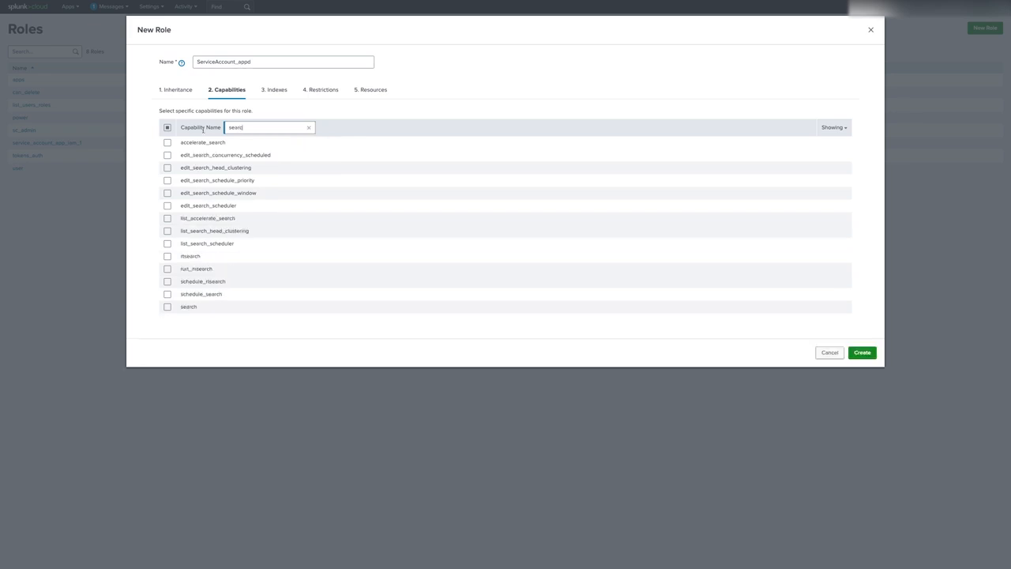
left_click(167, 307)
Filter the capabilities for 'ind', then switch to the role's index settings.
left_click_drag(257, 125, 219, 126)
type("ind")
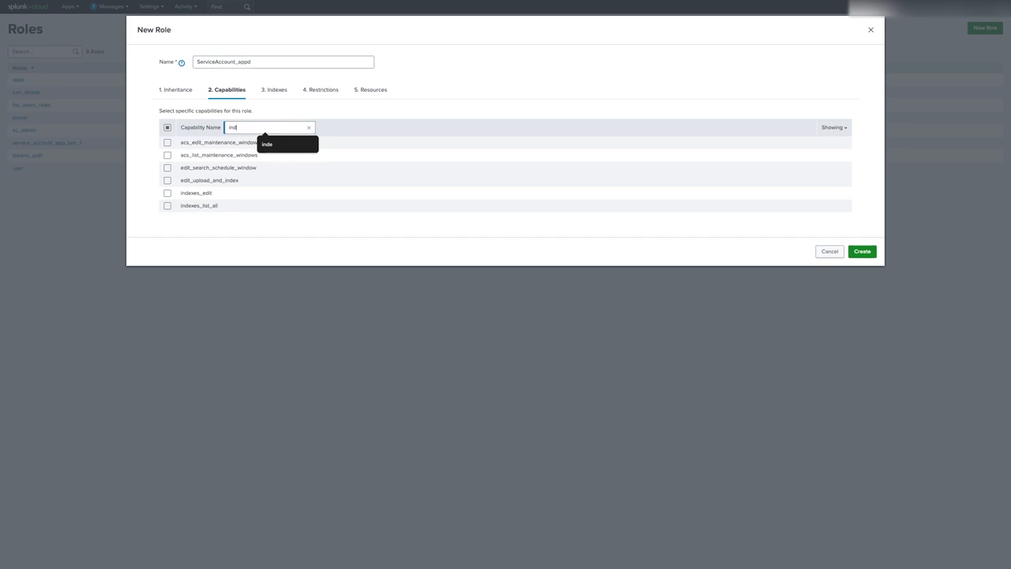
left_click(187, 221)
left_click(268, 89)
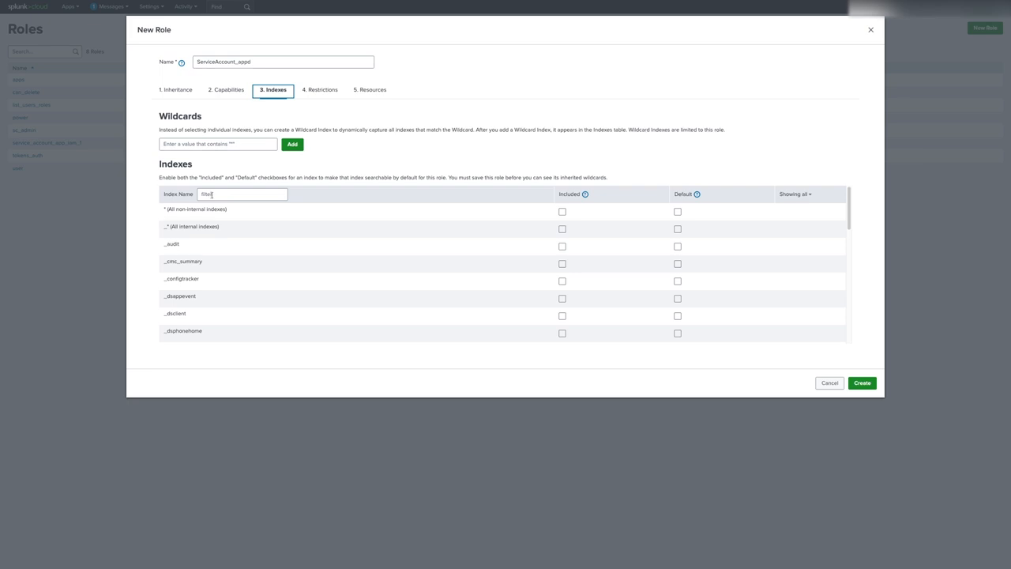
Include all non-internal indexes (*) and review the role's restrictions and resource limits.
left_click(562, 211)
left_click(323, 92)
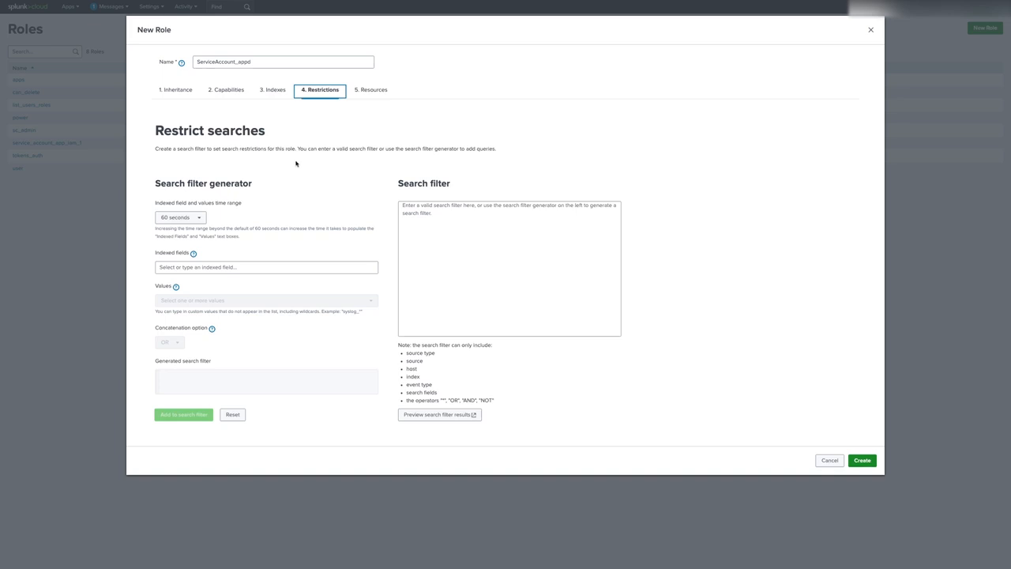
left_click(368, 92)
scroll(308, 168, "down", 2)
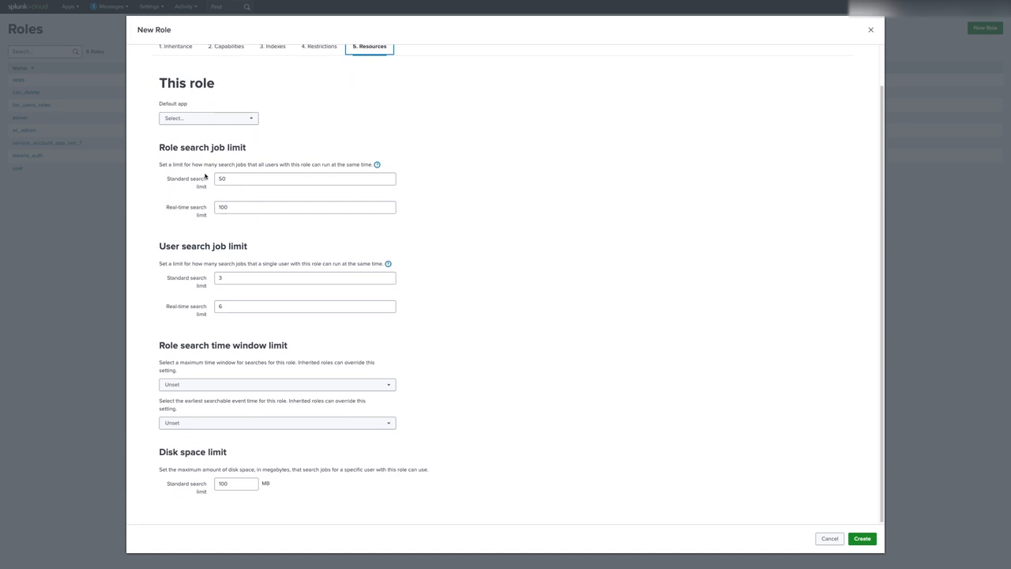
Set the role and per-user standard and real-time search job limits to 0.
left_click_drag(245, 180, 198, 179)
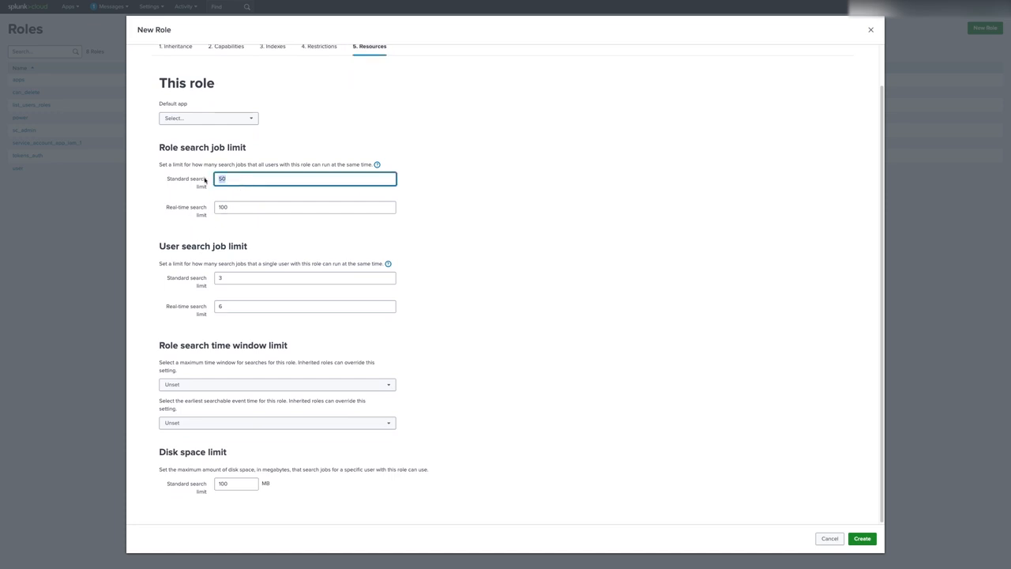
type("0")
left_click_drag(238, 208, 221, 207)
type("0")
left_click(227, 279)
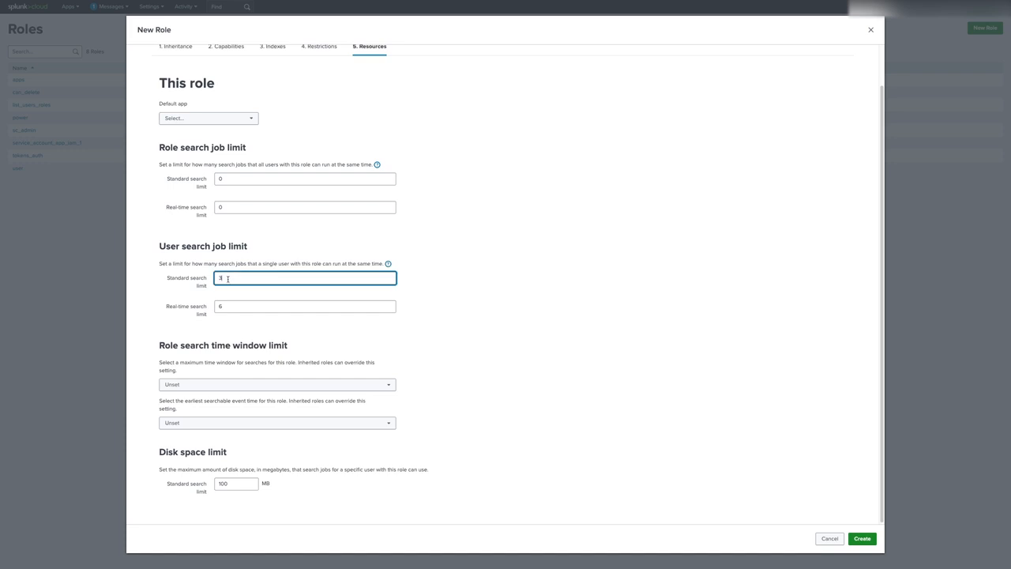
type("0")
left_click_drag(228, 307, 197, 307)
type("0")
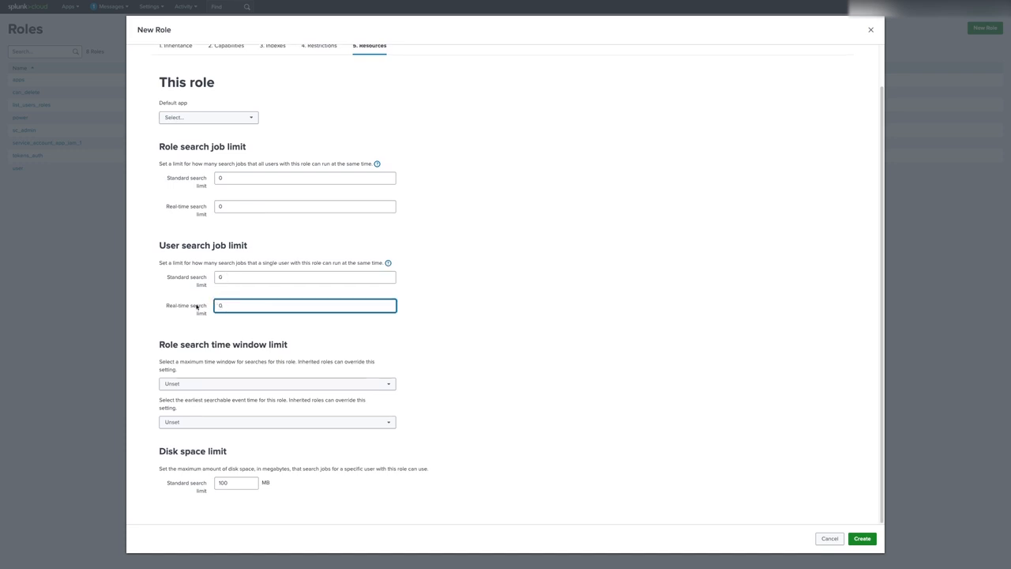
left_click(183, 324)
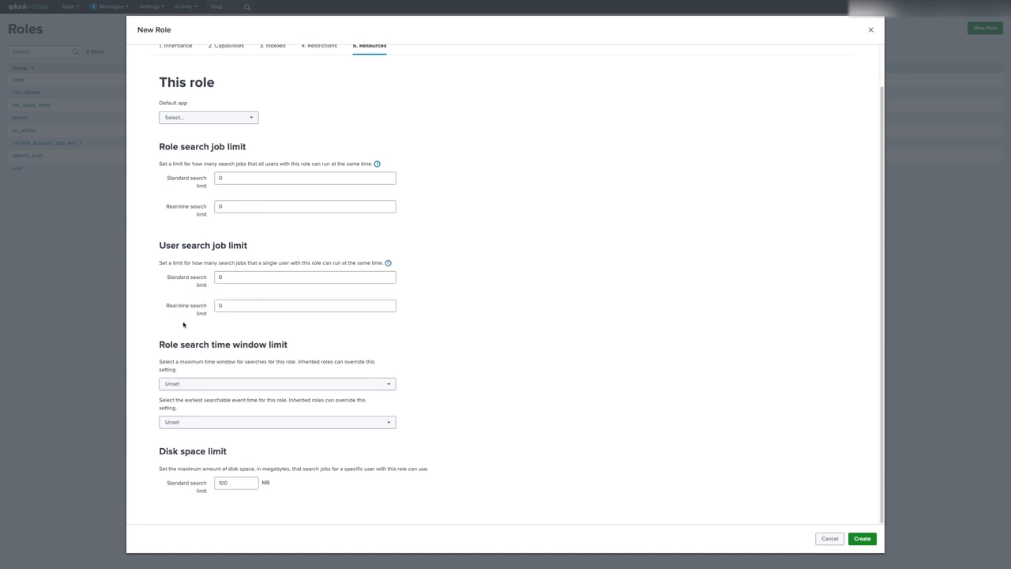
Use custom search time window 2592000 and earliest event time 7776000 seconds.
left_click(193, 383)
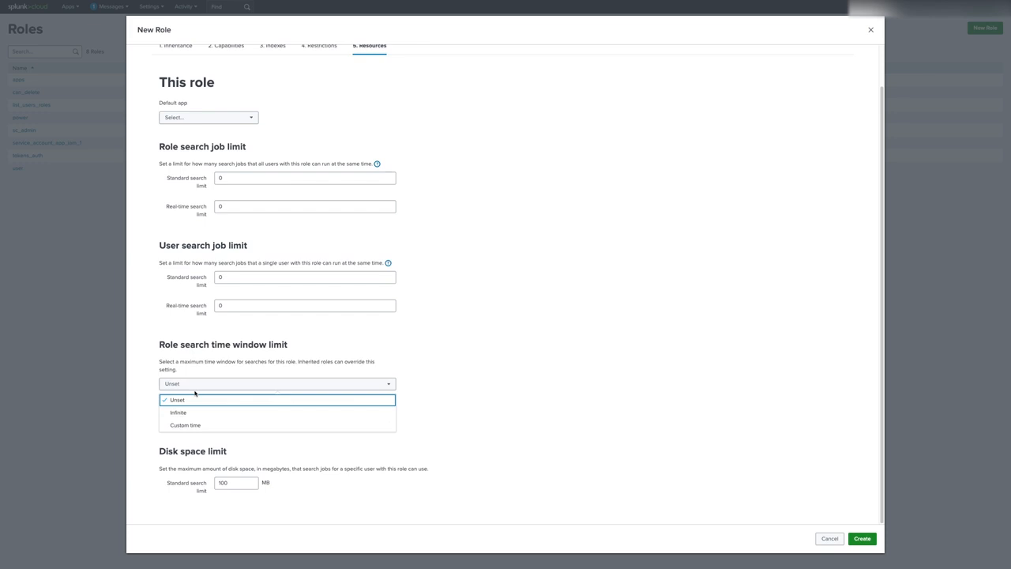
left_click(195, 424)
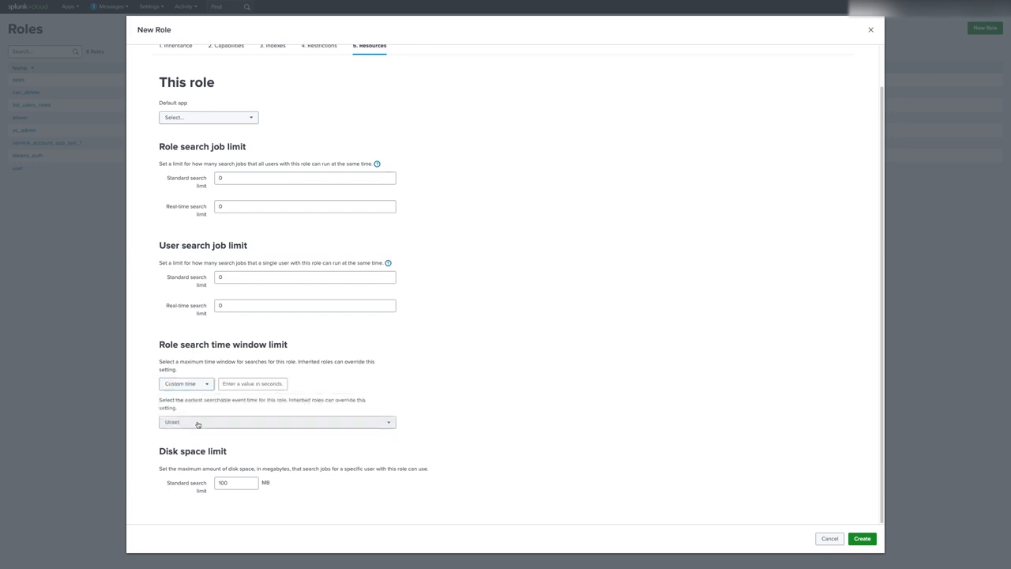
left_click(198, 424)
left_click(204, 468)
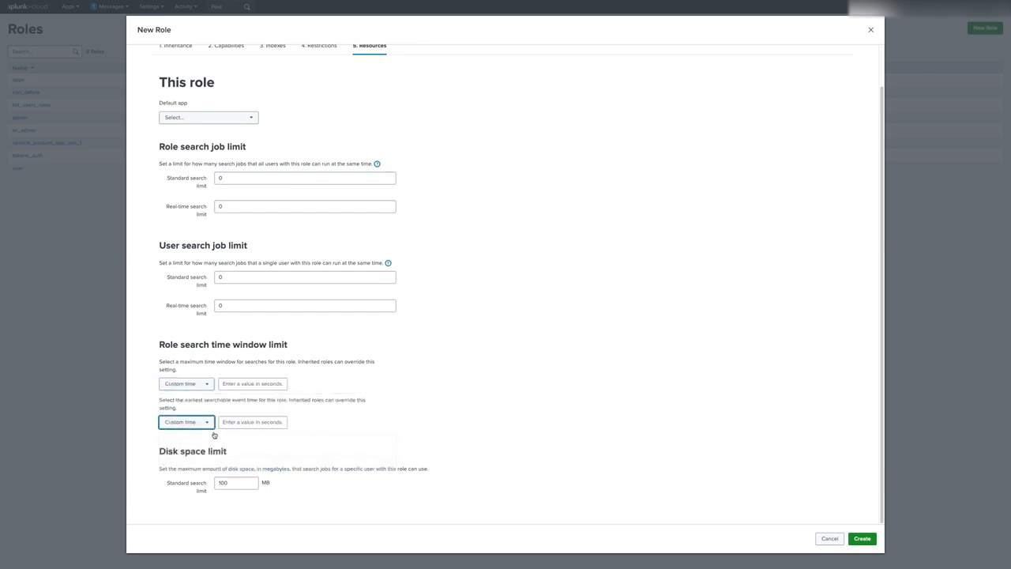
left_click(234, 385)
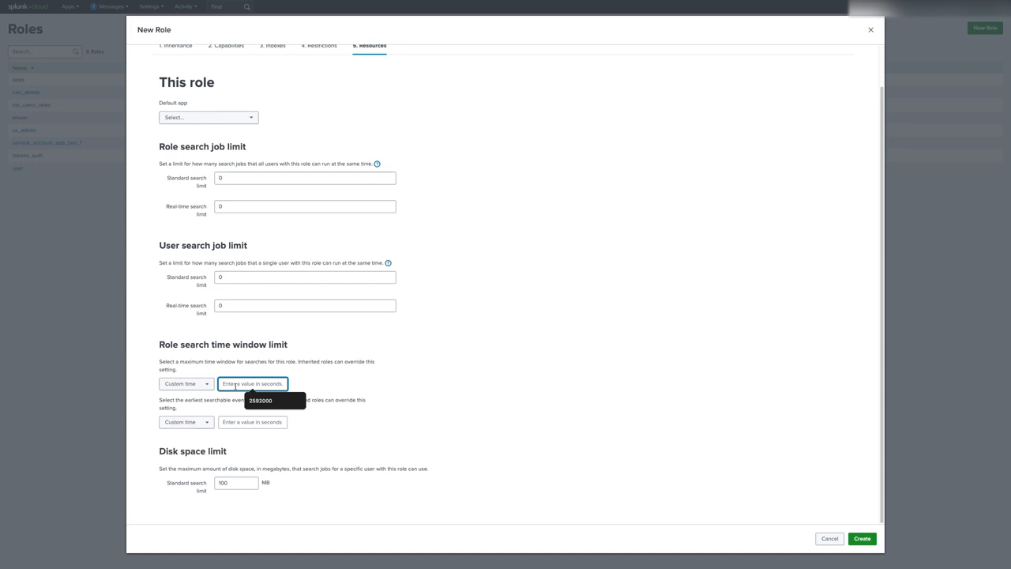
type("2592000")
left_click(260, 425)
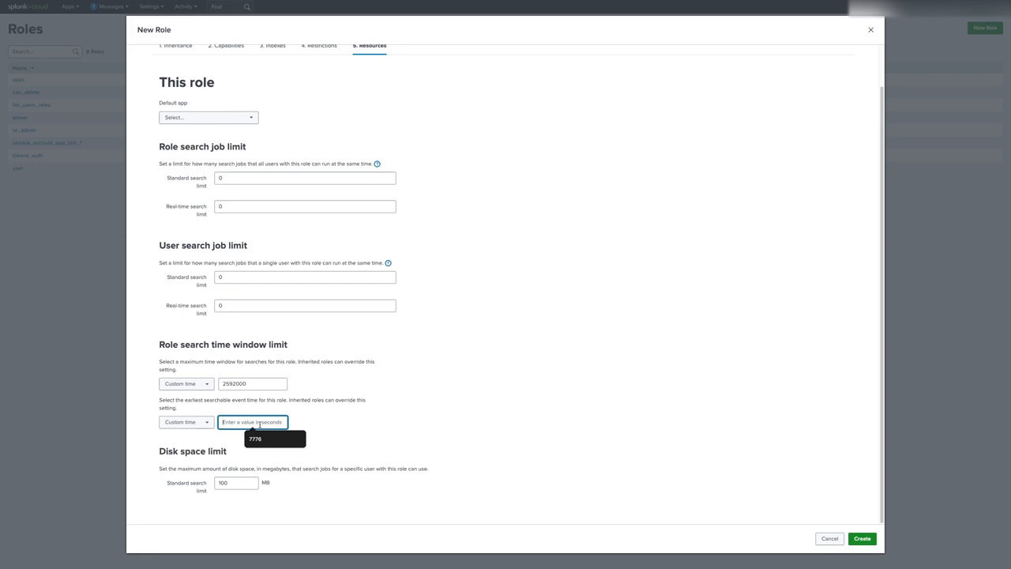
type("7776")
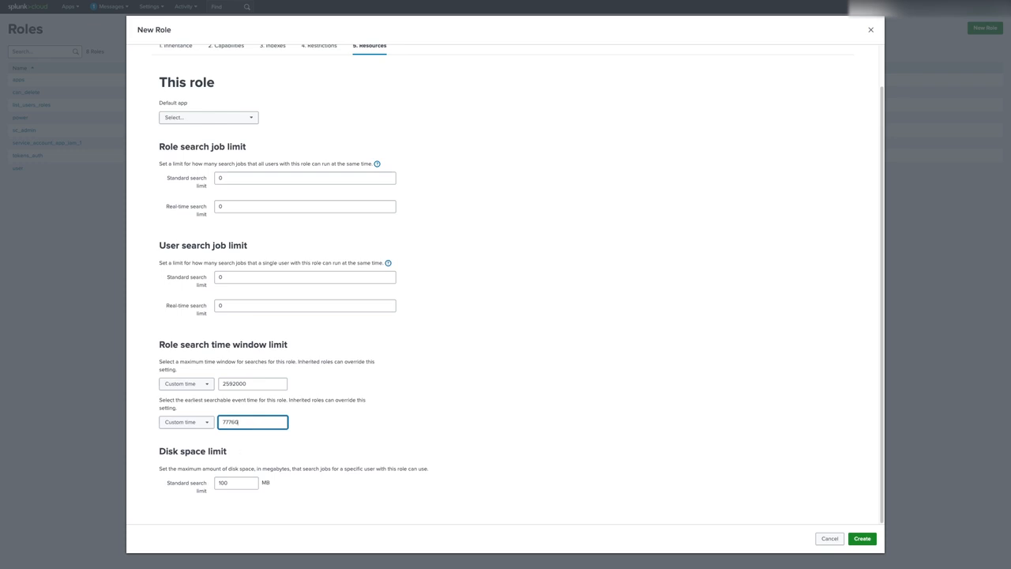
type("000")
Cancel the new role and start a new user from Settings > Users.
left_click(830, 539)
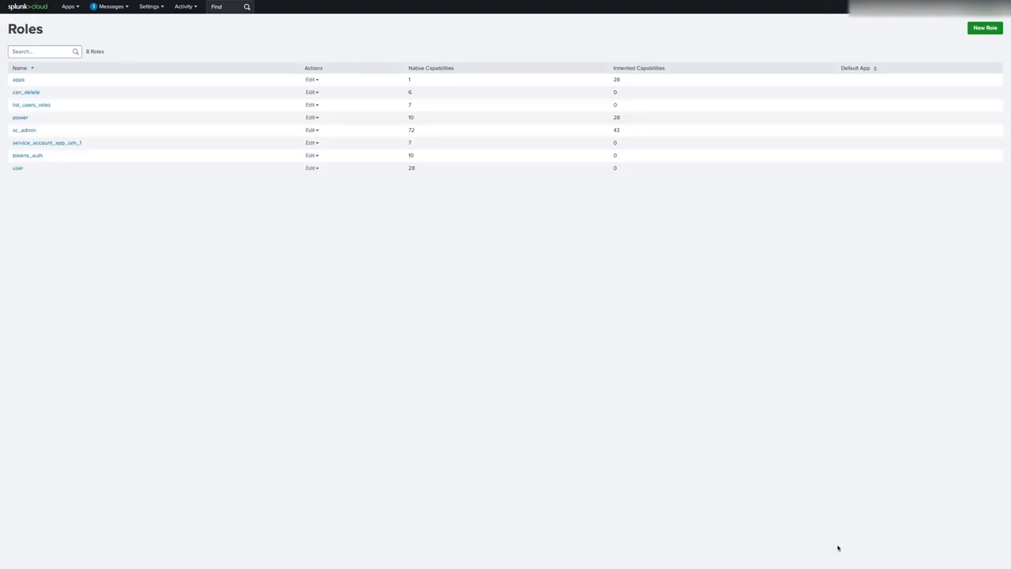
left_click(149, 7)
left_click(193, 133)
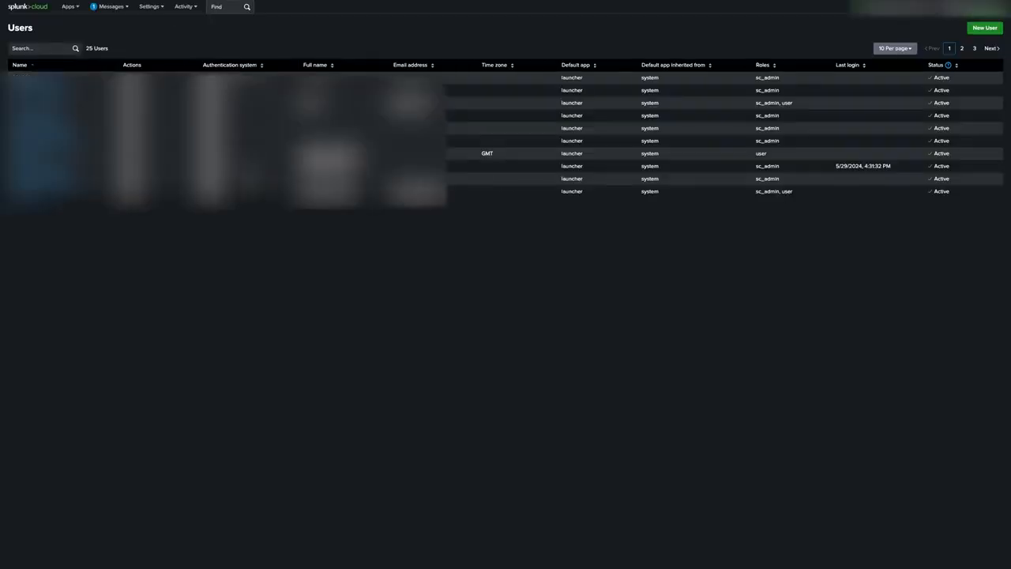
left_click(982, 29)
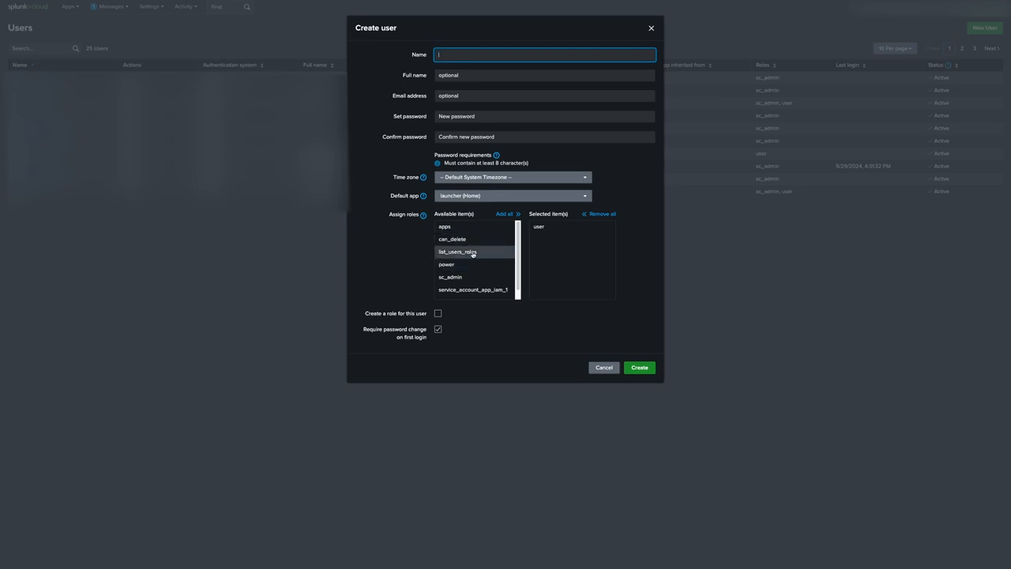
Uncheck 'Require password change on first login' for the new user.
left_click(438, 330)
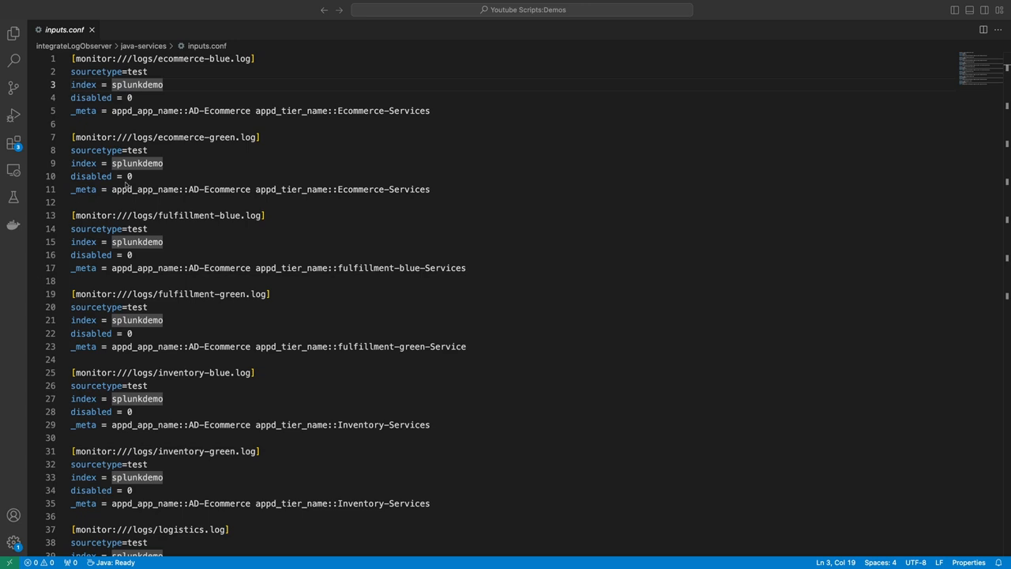
Review the ecommerce-blue.log monitor stanza: sourcetype test, index splunkdemo, disabled setting, _meta tags.
left_click(260, 59)
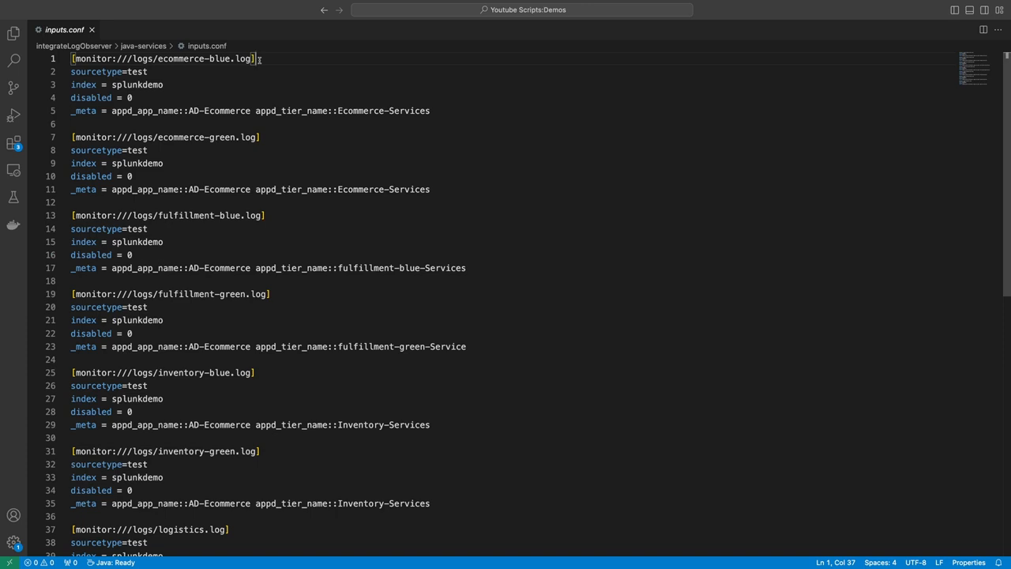
left_click(195, 66)
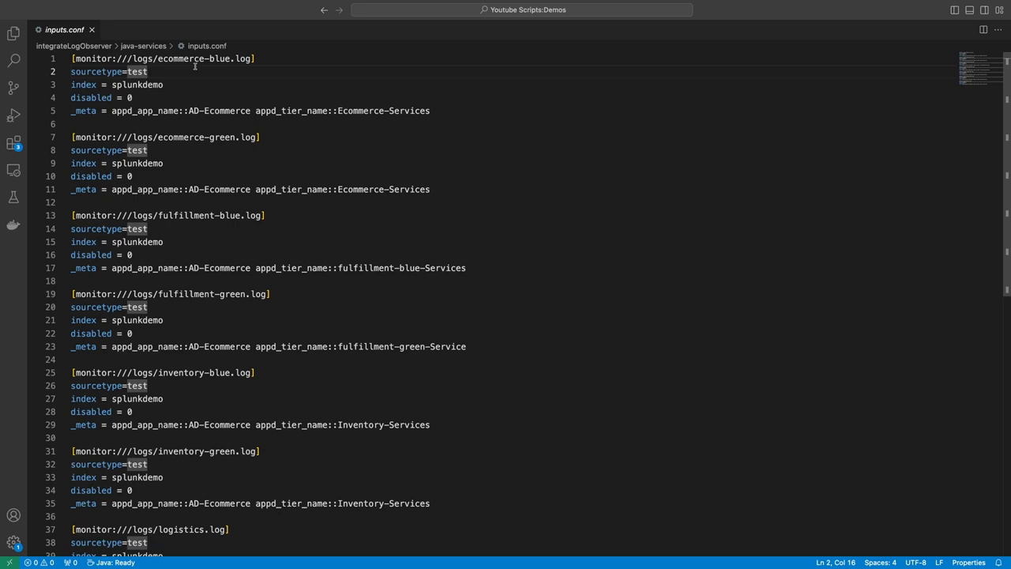
left_click(162, 84)
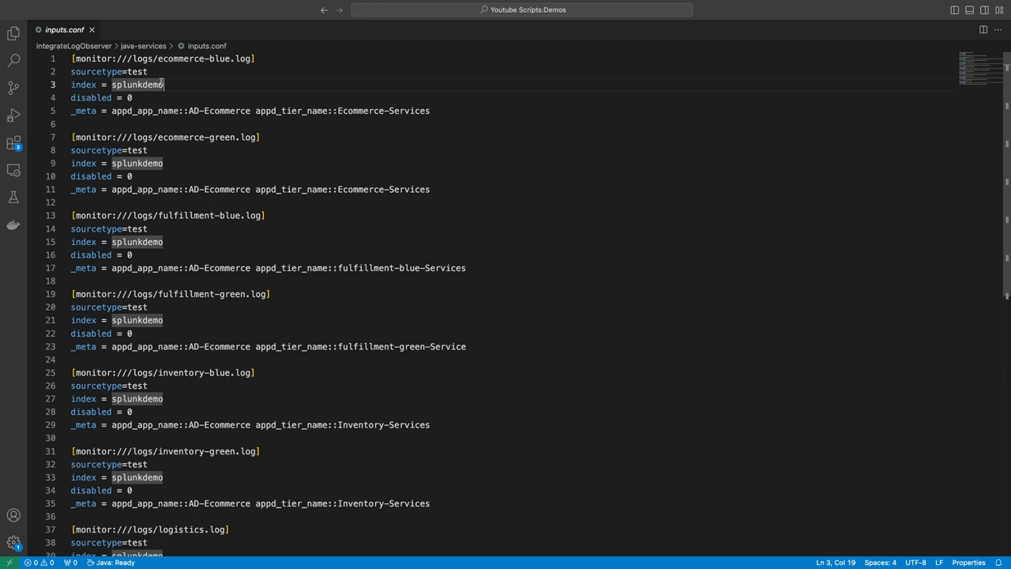
left_click(136, 97)
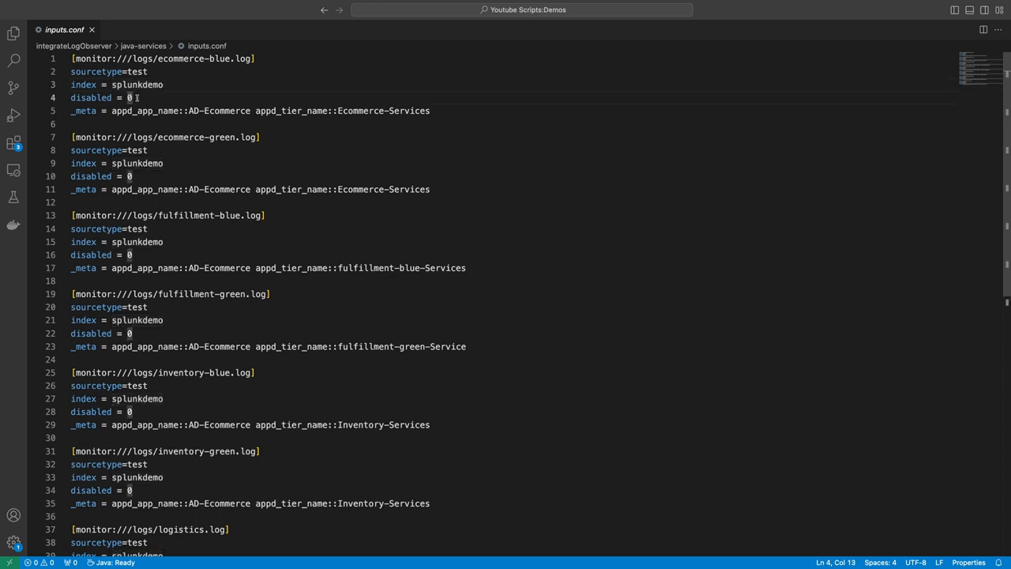
left_click(91, 112)
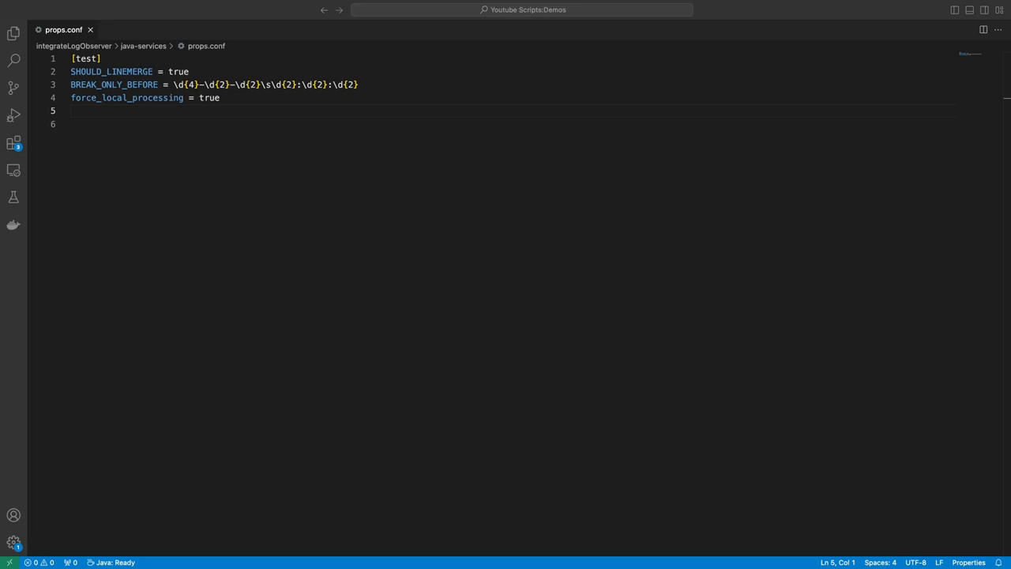
Paste INDEXED_EXTRACTIONS = JSON at the end of props.conf and remove the blank line above.
left_click(208, 189)
type("INDEXED_EXTRACTIONS = JSON")
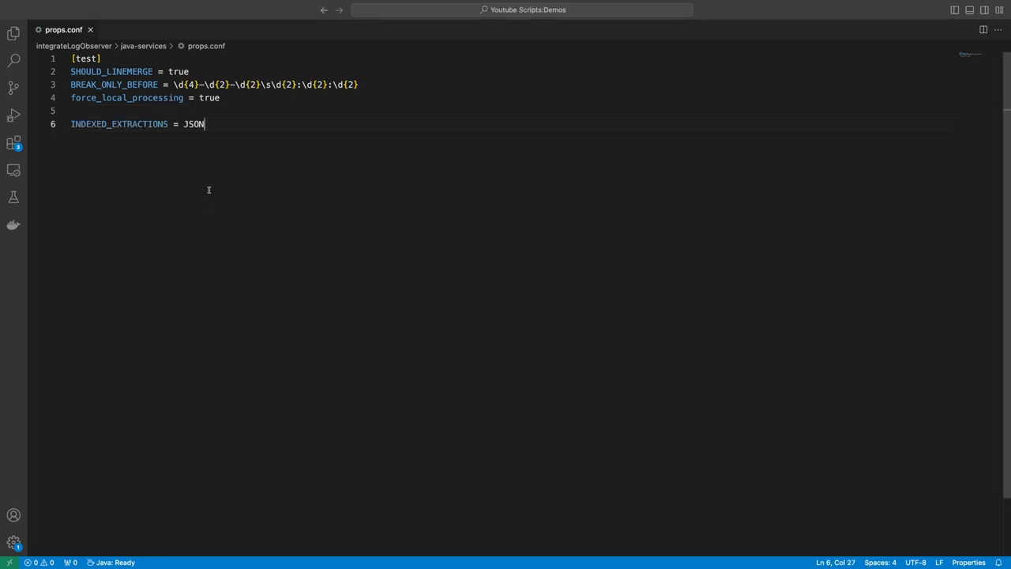
key("Up")
key("BackSpace")
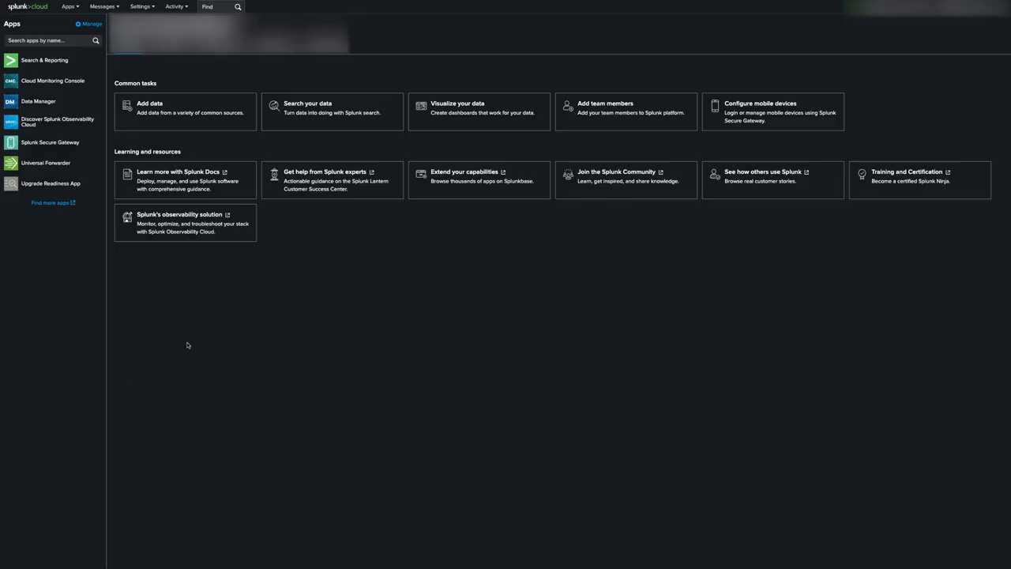
Create source type 'test' with category Structured and json indexed extractions.
left_click(140, 6)
left_click(199, 64)
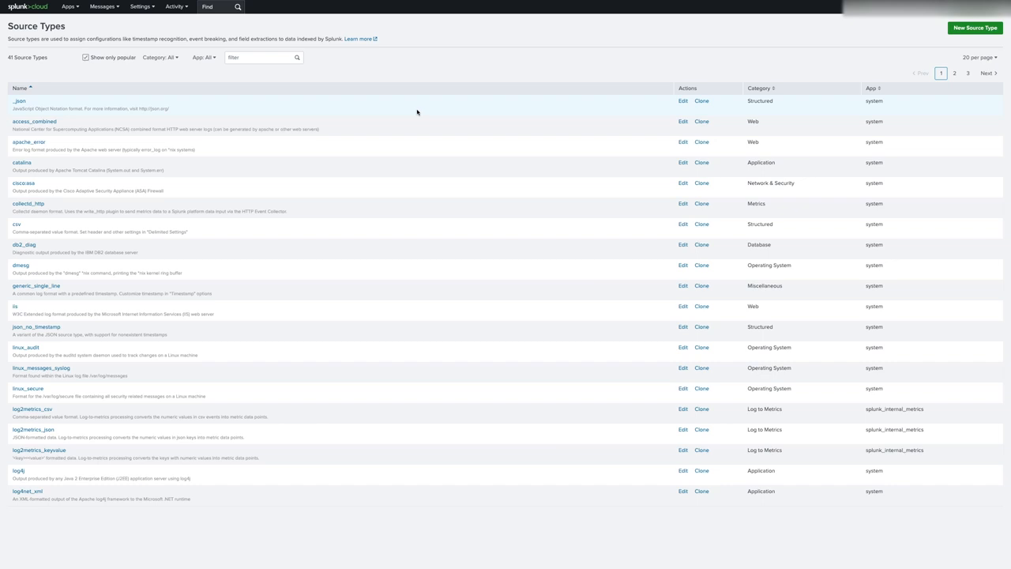
left_click(960, 29)
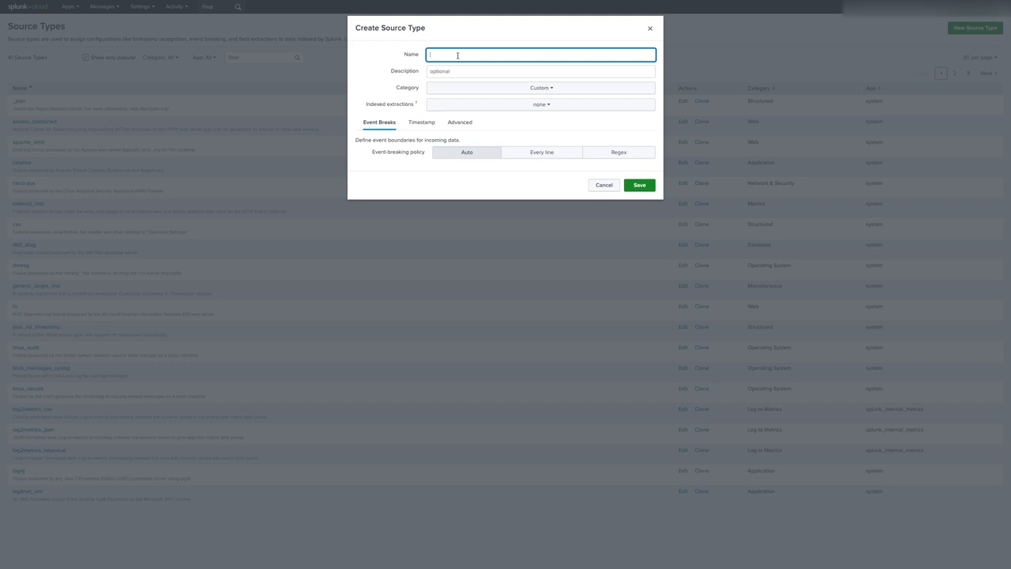
type("test")
left_click(541, 88)
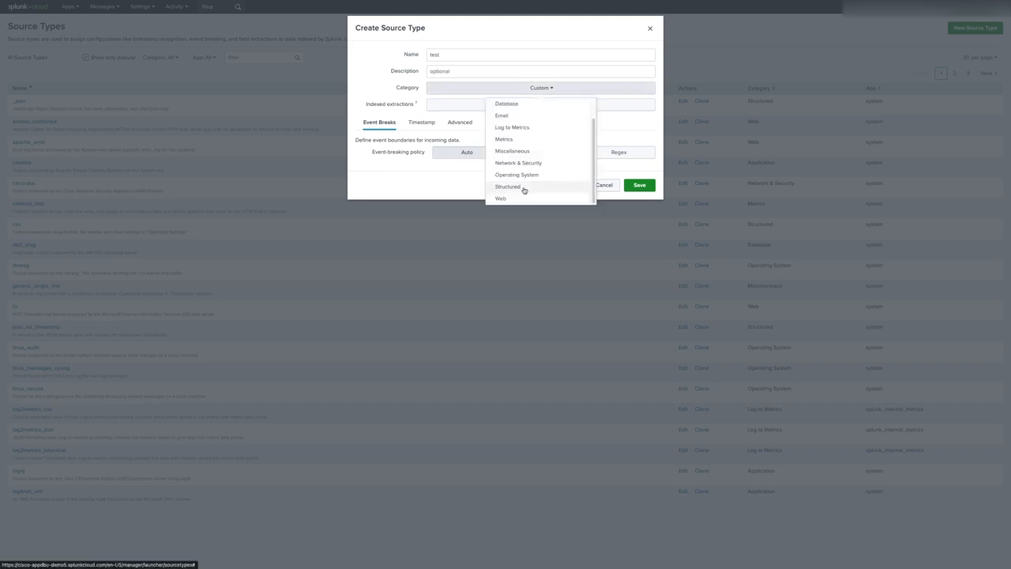
left_click(524, 190)
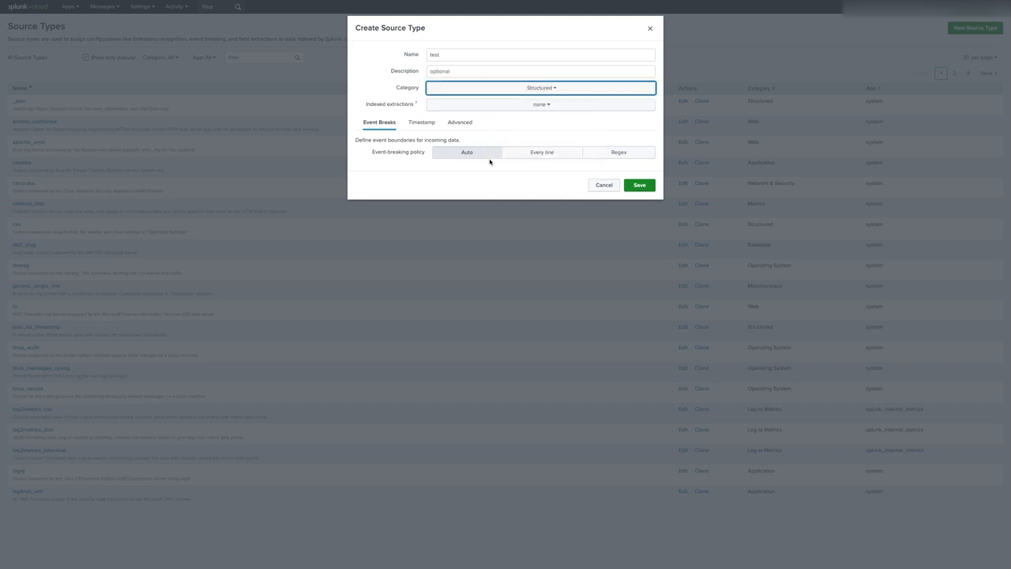
left_click(491, 105)
left_click(496, 133)
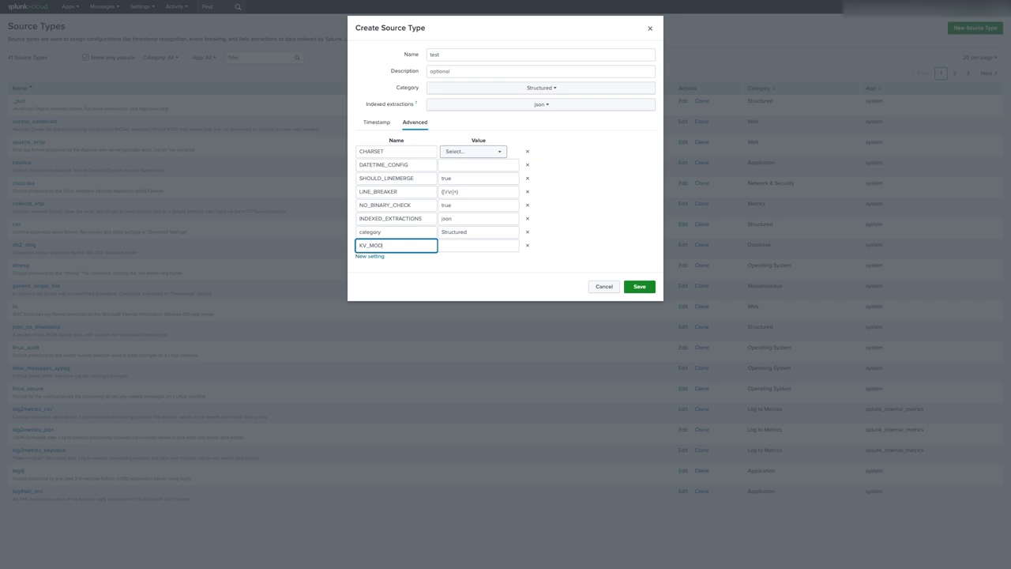
Add the advanced setting KV_MODE = none to the source type.
type("E")
key("Tab")
type("none")
left_click(433, 238)
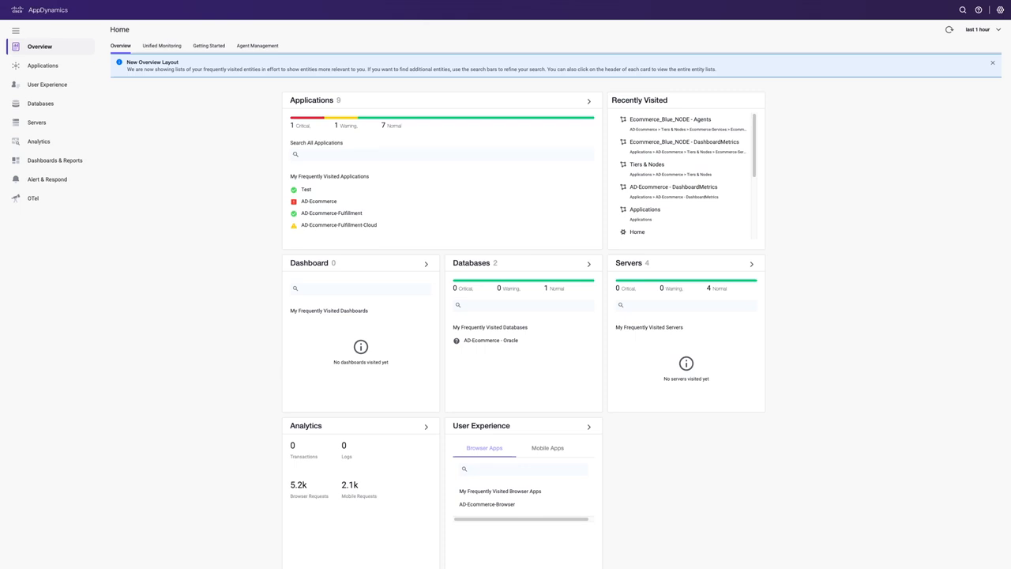
Open agent configuration from Ecommerce_Blue_NODE in AD-Ecommerce's Ecommerce-Services tier.
left_click(59, 64)
left_click(204, 82)
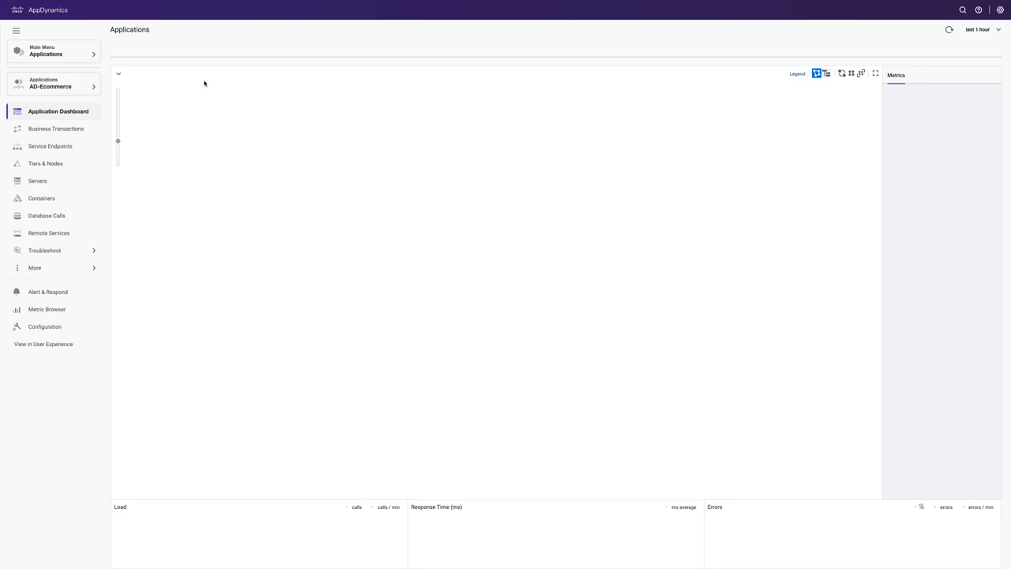
left_click(79, 162)
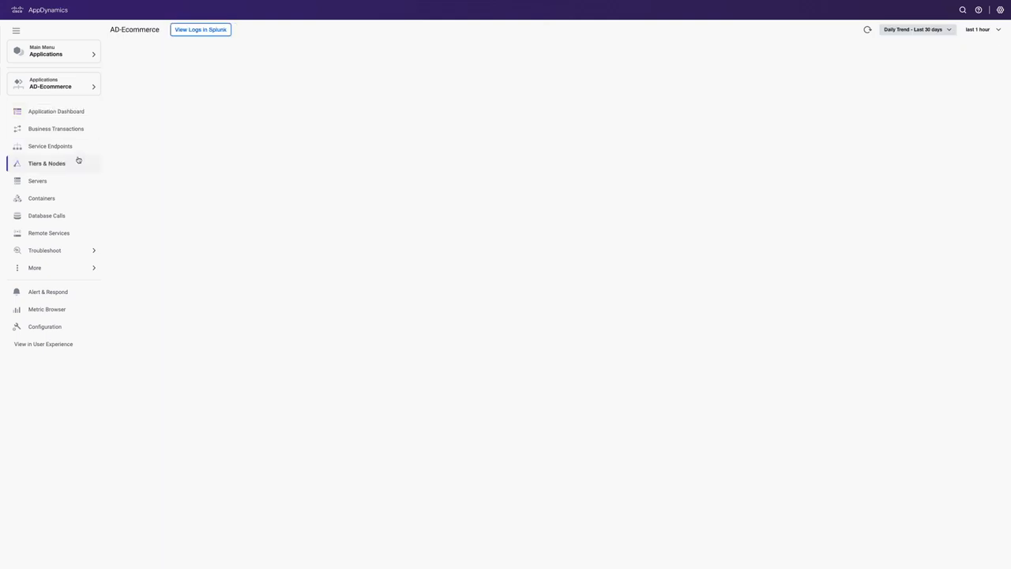
left_click(118, 82)
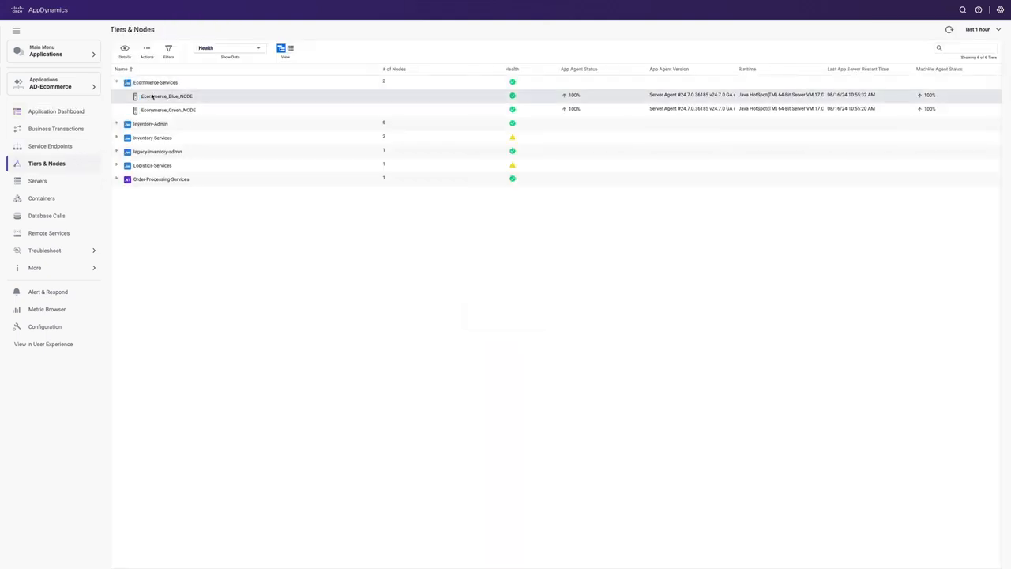
left_click(153, 97)
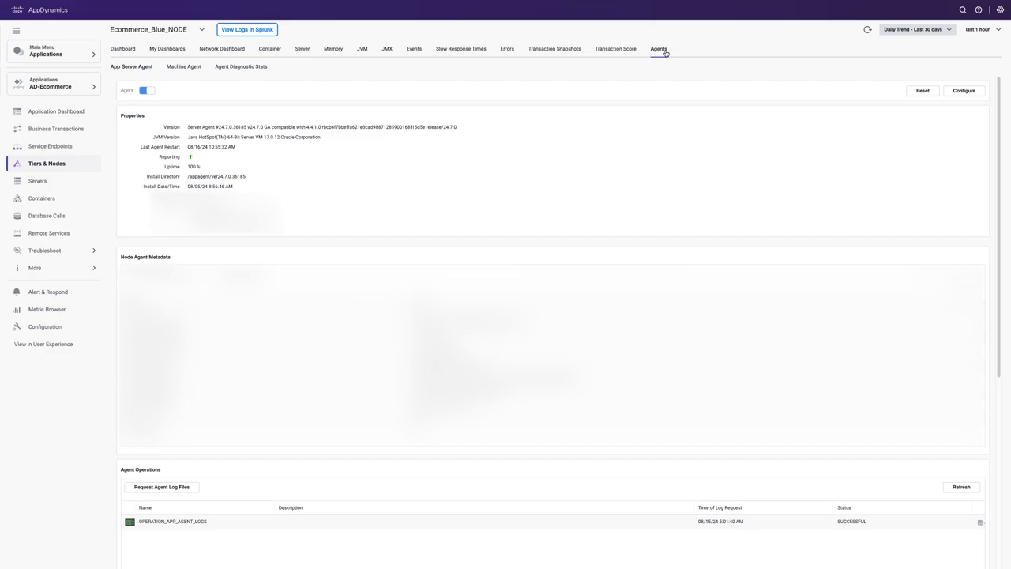
left_click(966, 91)
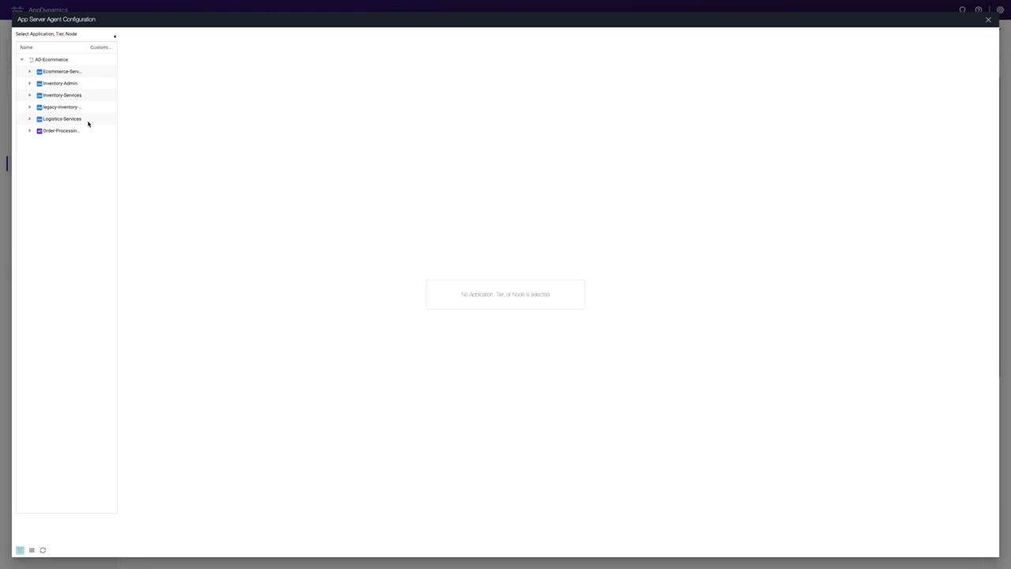
Filter AD-Ecommerce's agent properties for 'metadata' and select enable-log-metadata-enrichment.
left_click(69, 61)
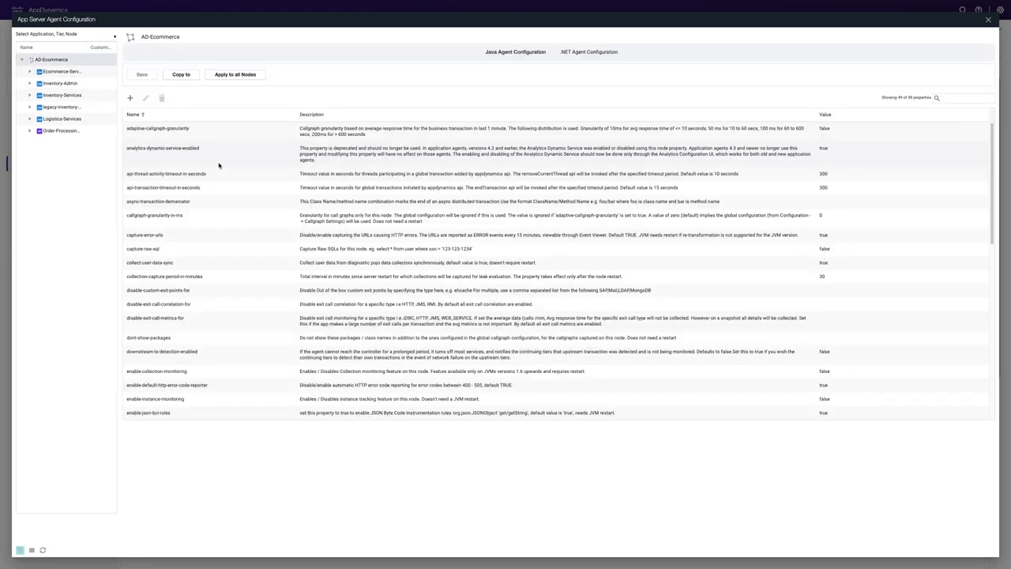
left_click(968, 102)
type("metadata")
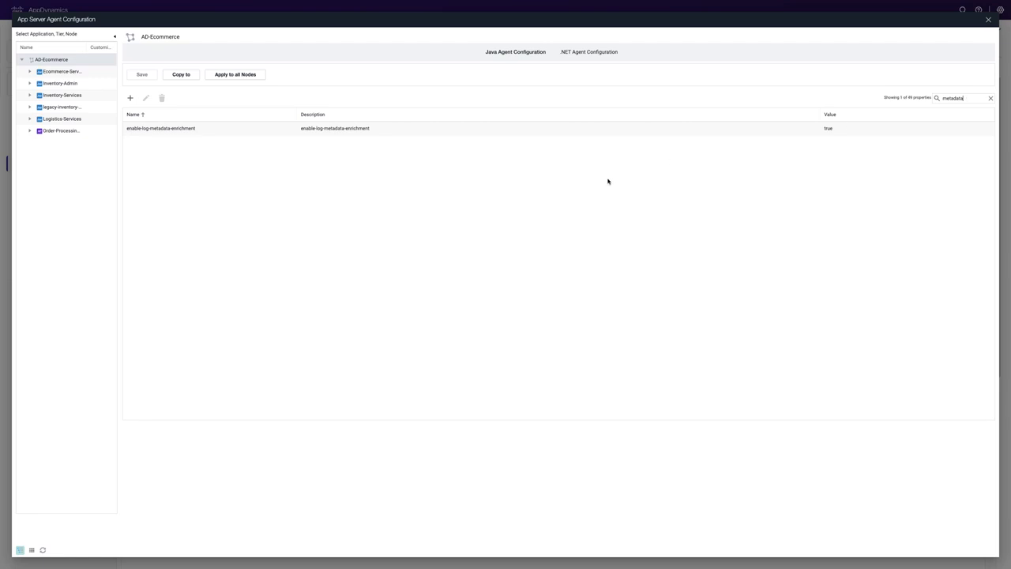
left_click(330, 132)
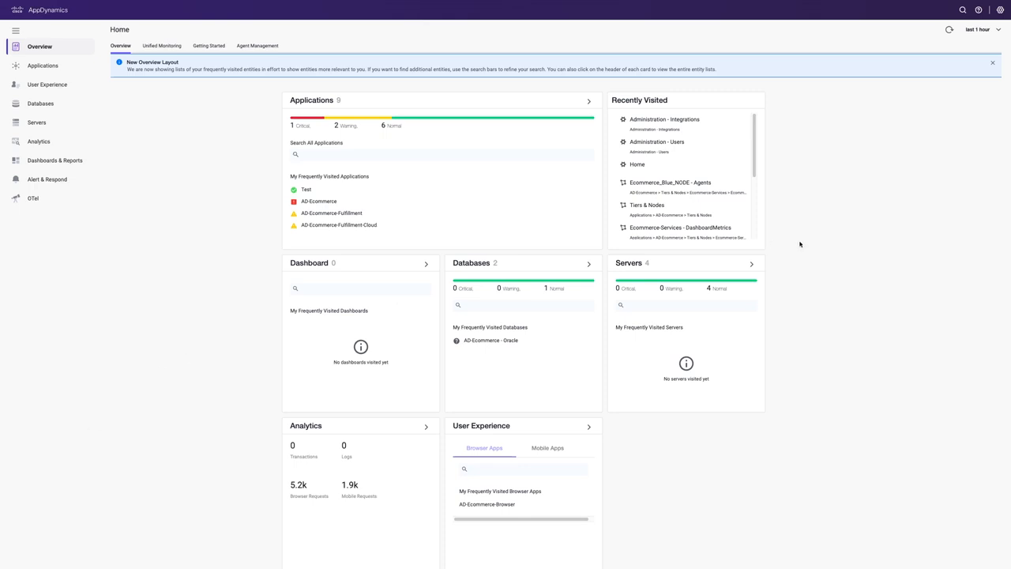
Open the Splunk sub-tab under AppDynamics Administration > Integrations via the gear menu.
left_click(1001, 9)
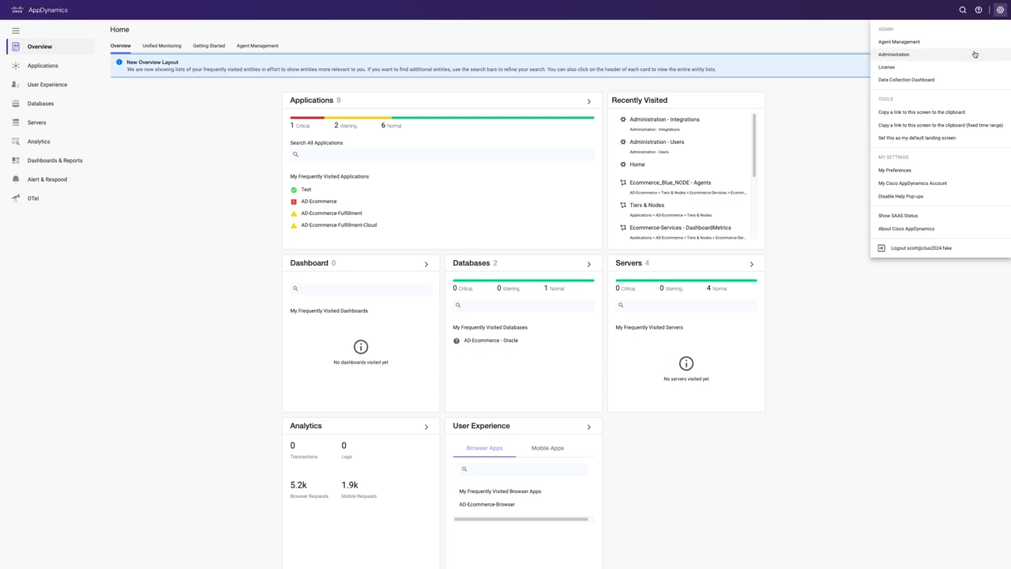
left_click(962, 55)
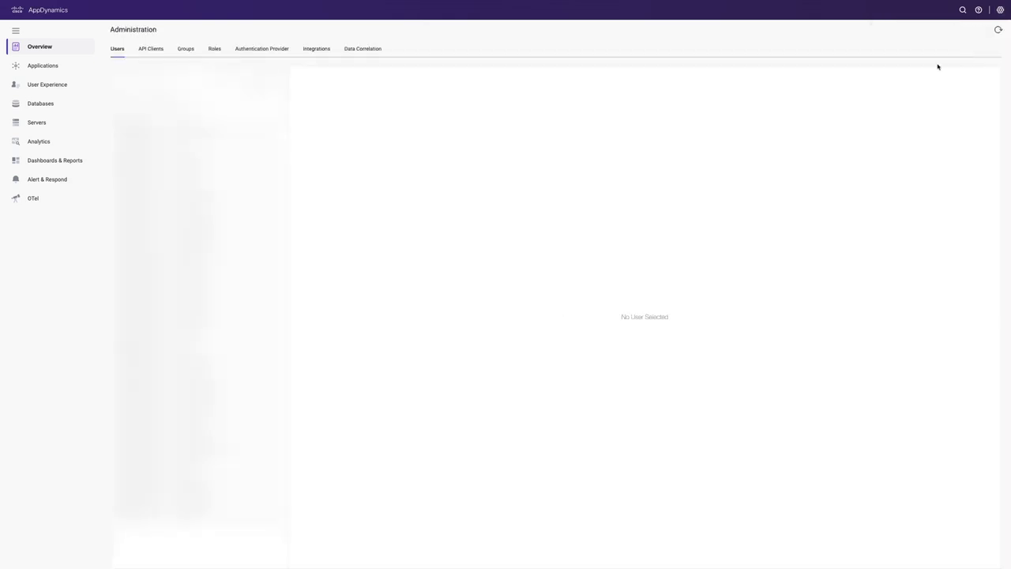
left_click(321, 52)
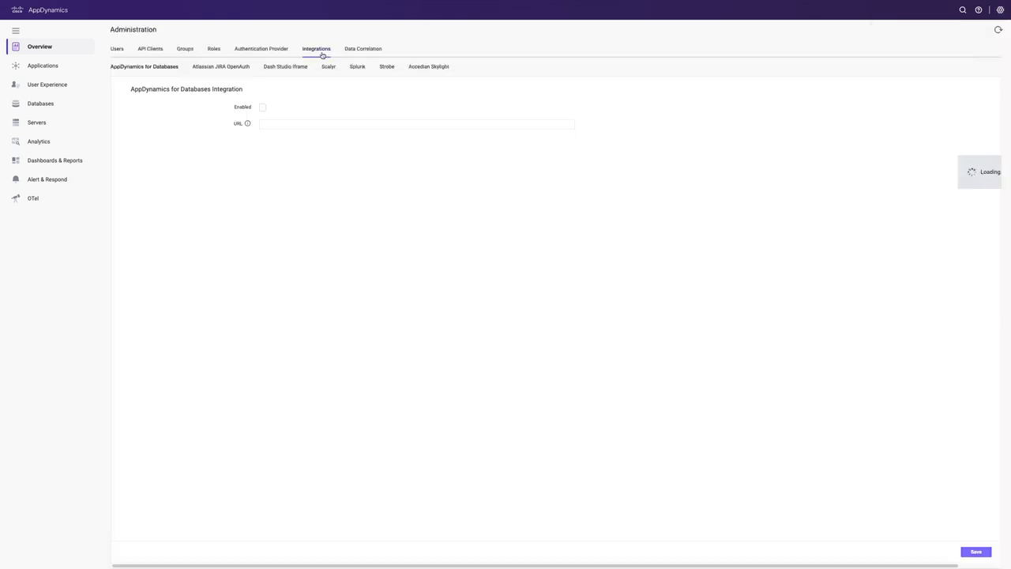
left_click(360, 68)
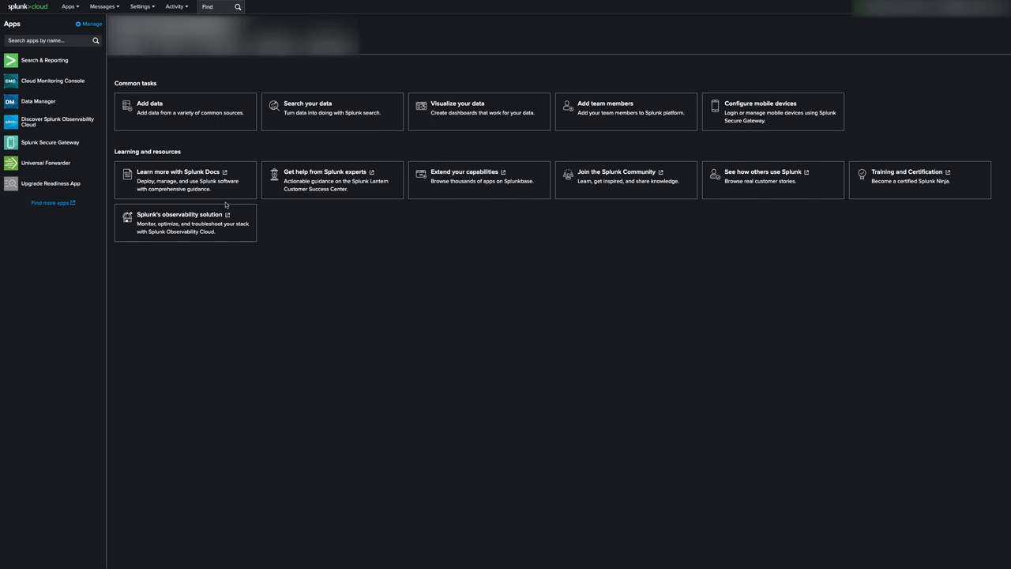
Go to Server settings > IP allow list in Splunk Cloud and show the Search head API access list.
left_click(149, 11)
left_click(123, 141)
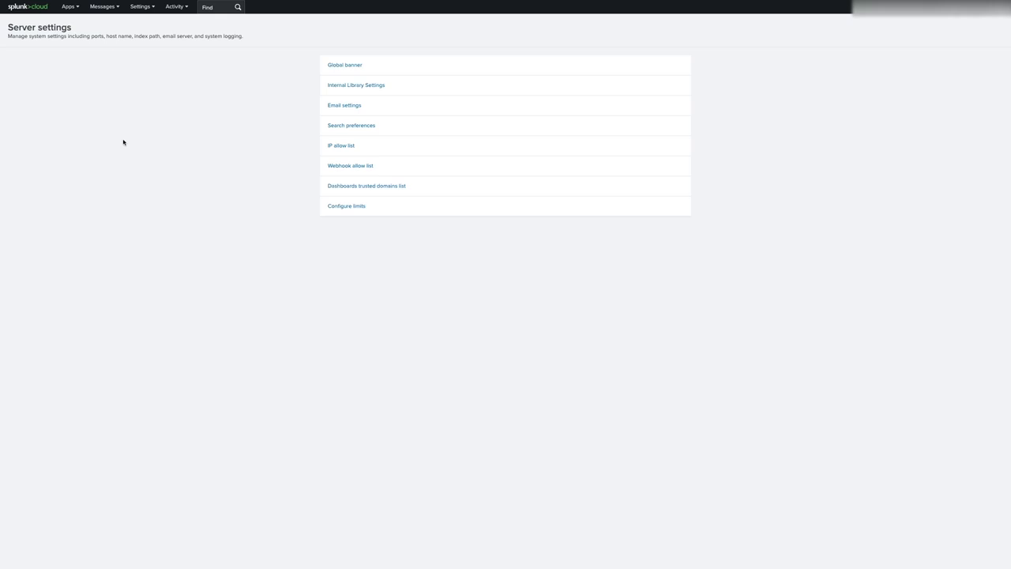
left_click(331, 147)
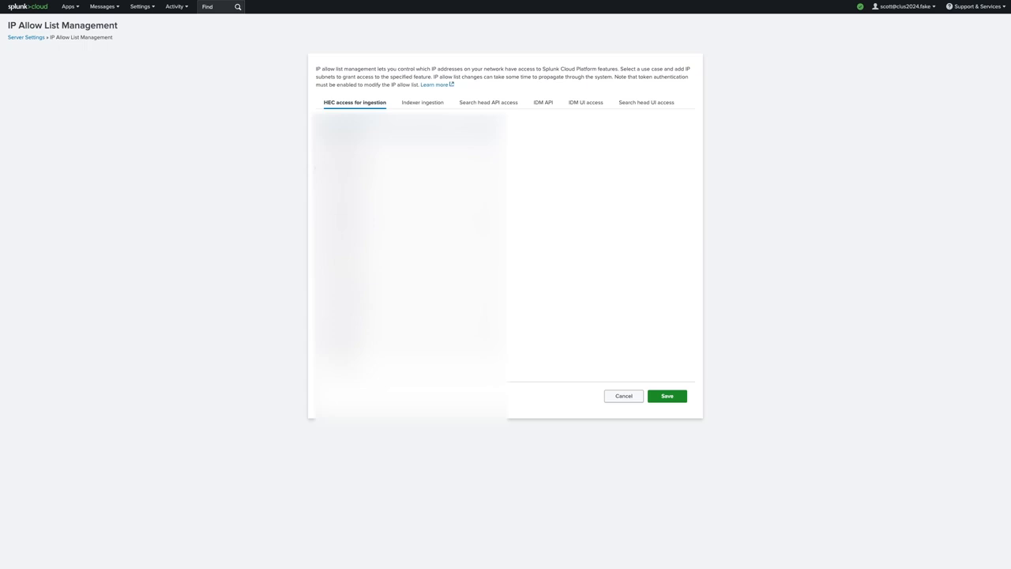
left_click(488, 103)
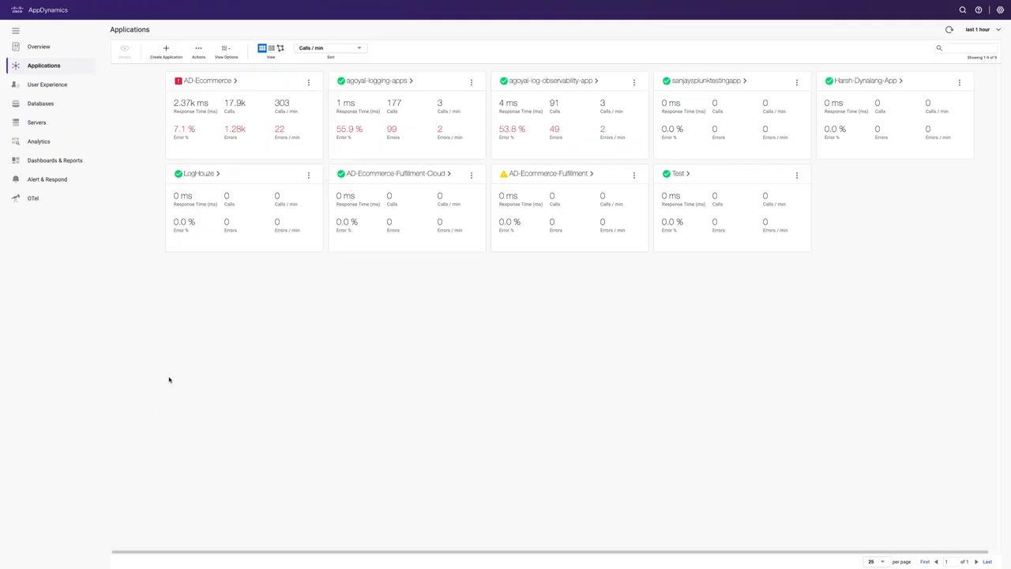
Open the AD-Ecommerce application dashboard and launch View Logs in Splunk for it.
left_click(222, 82)
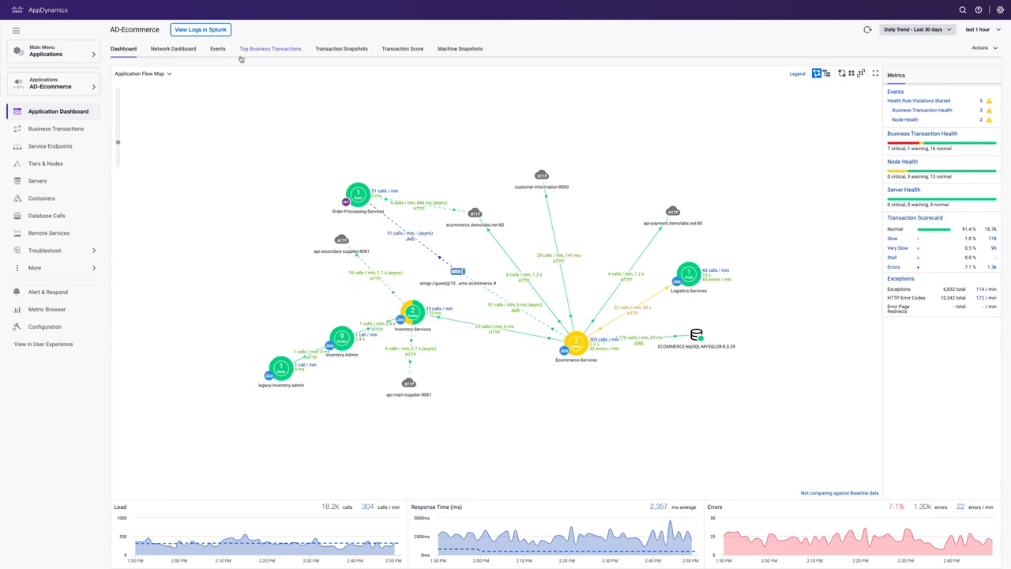
left_click(208, 29)
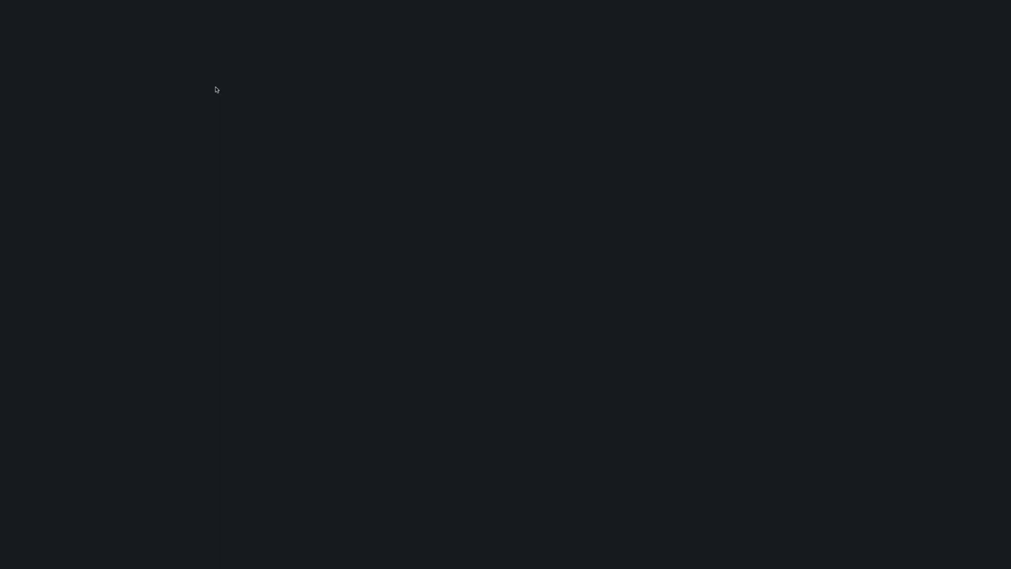